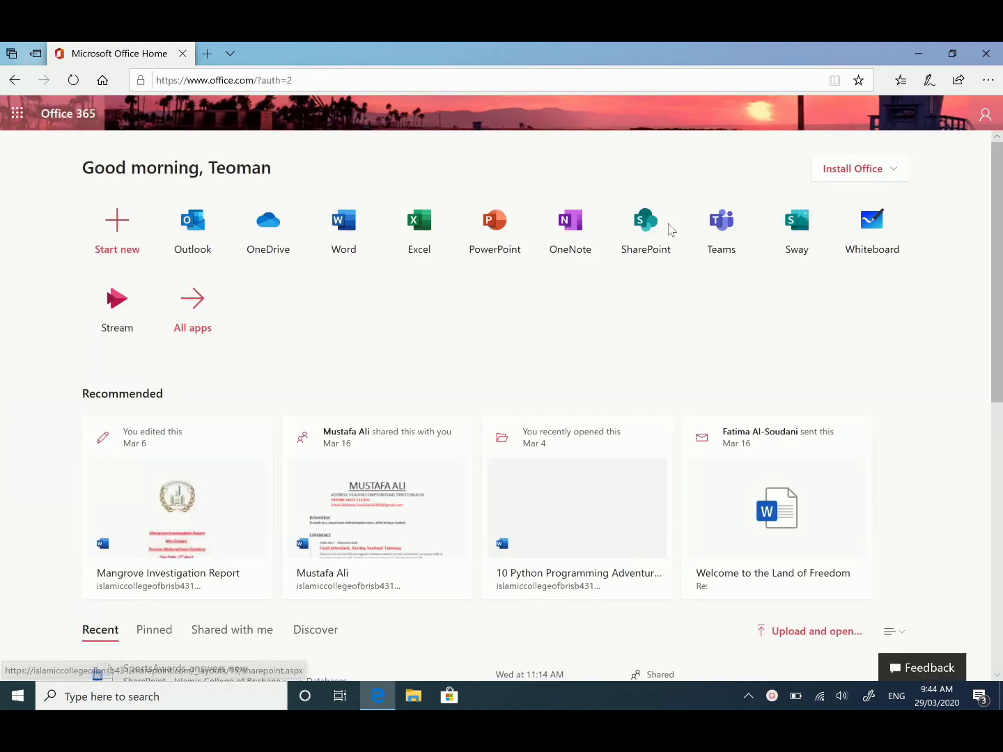
# Step: Download and run the Office 365 apps installer, then close it once installation completes
pyautogui.click(895, 173)
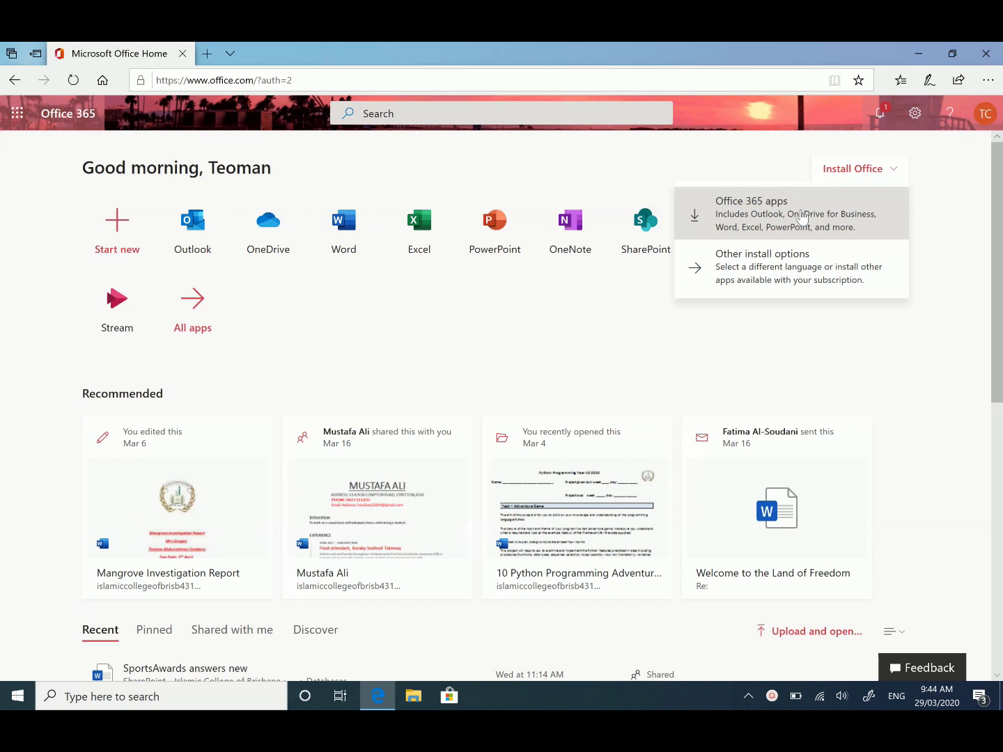
pyautogui.click(801, 217)
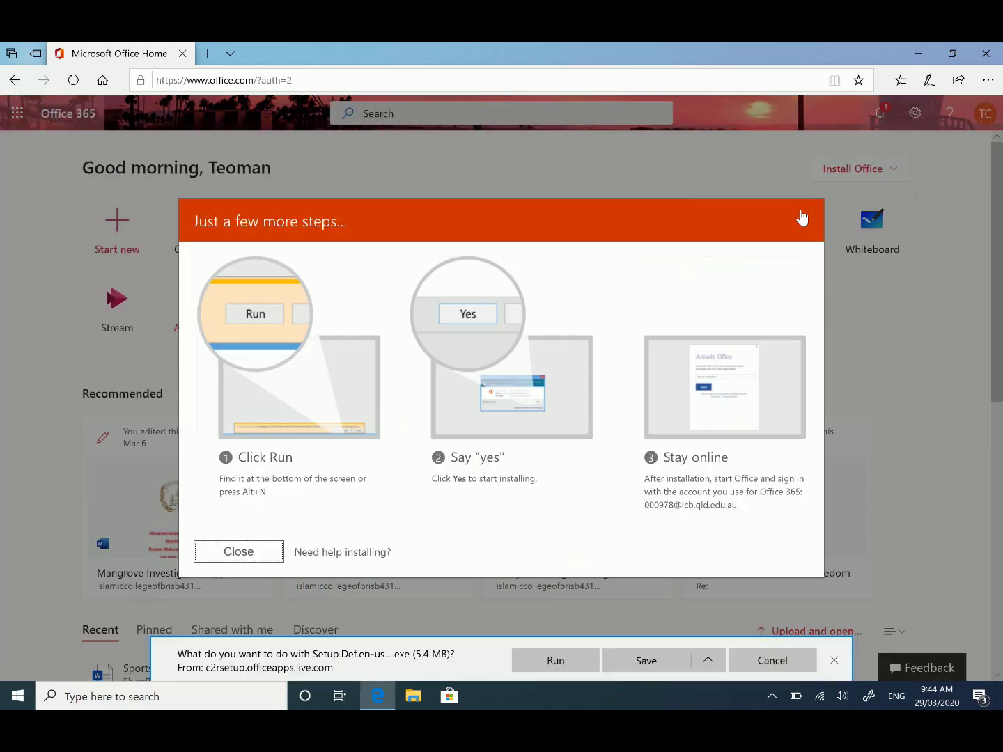
pyautogui.click(558, 661)
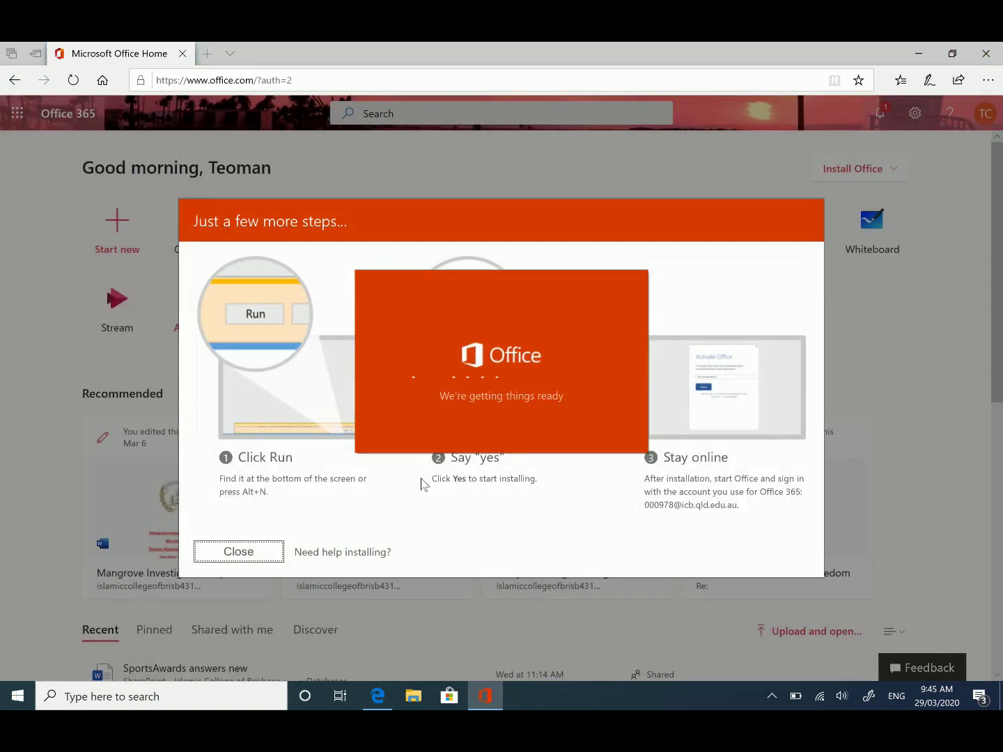
pyautogui.doubleClick(421, 480)
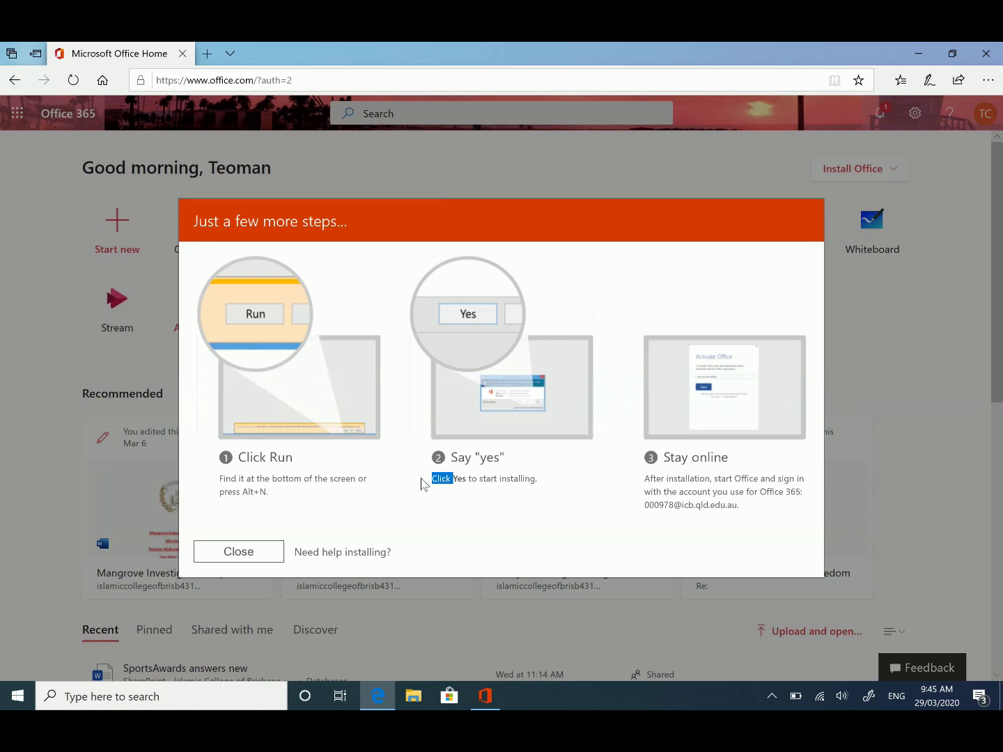
pyautogui.click(487, 697)
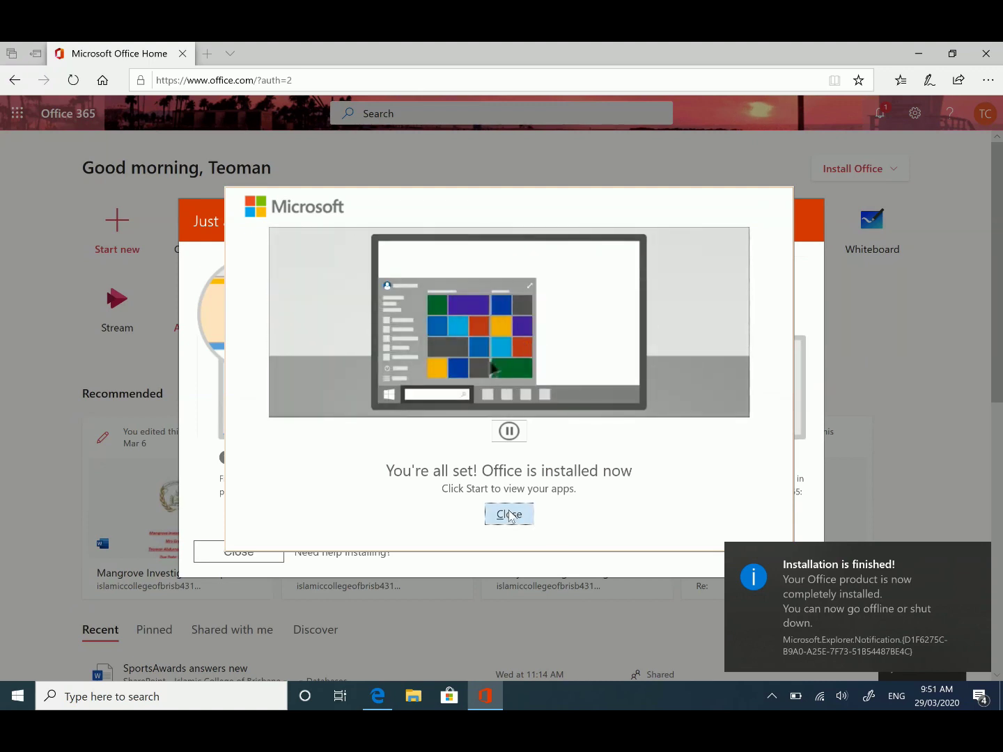
pyautogui.click(509, 516)
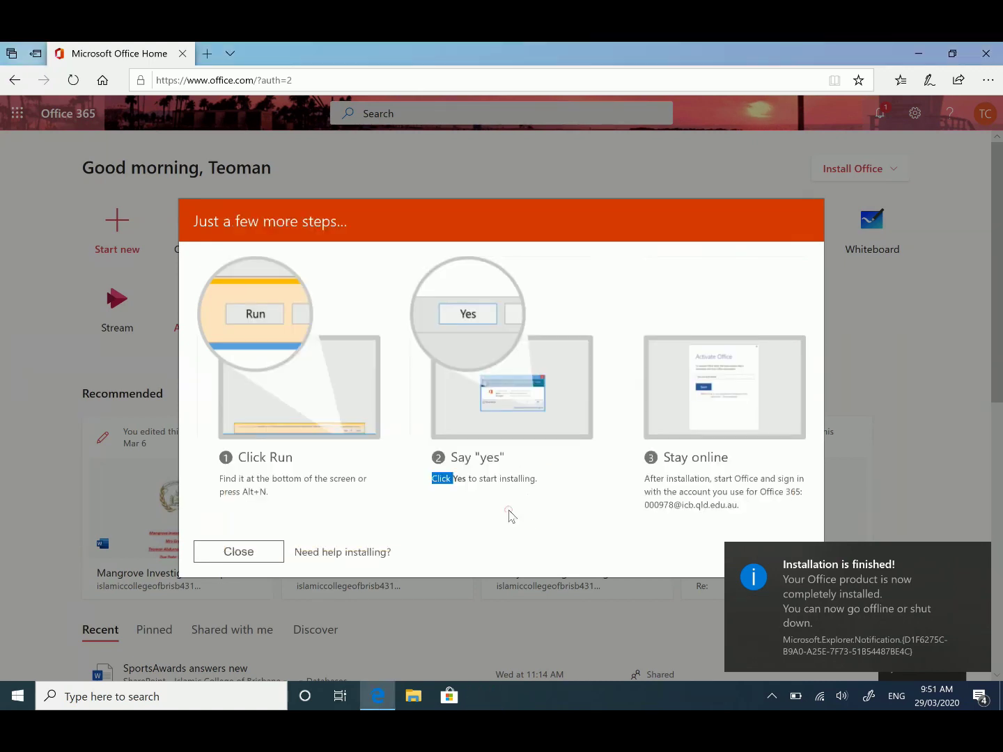
# Step: Dismiss the 'Just a few more steps' dialog and bring up the All apps list
pyautogui.click(255, 555)
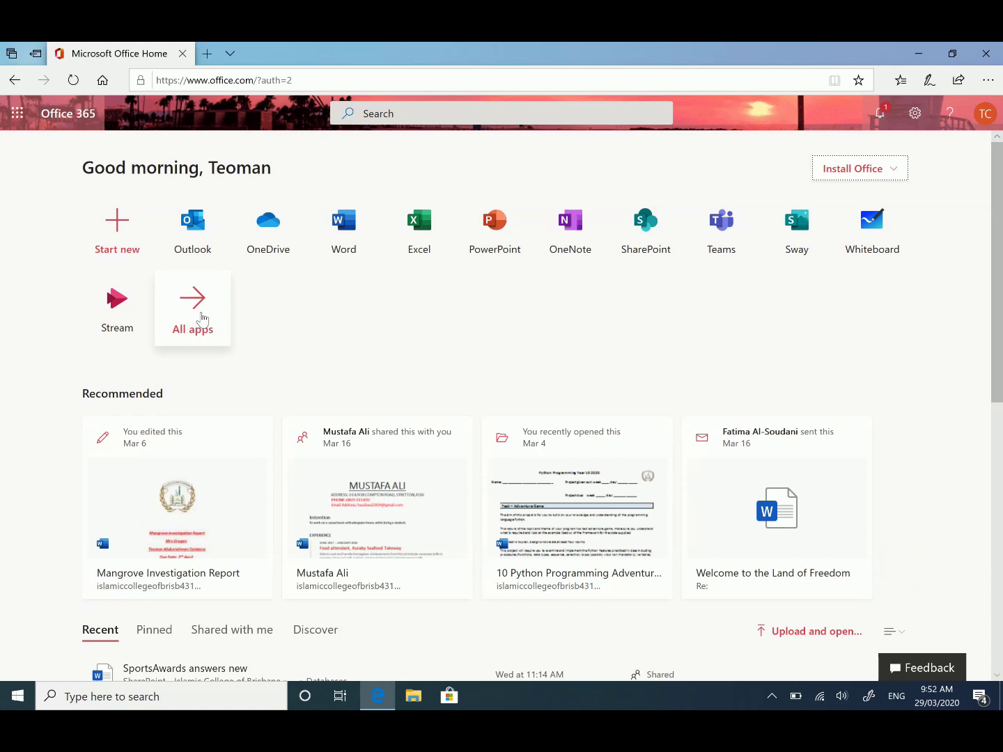
pyautogui.click(202, 318)
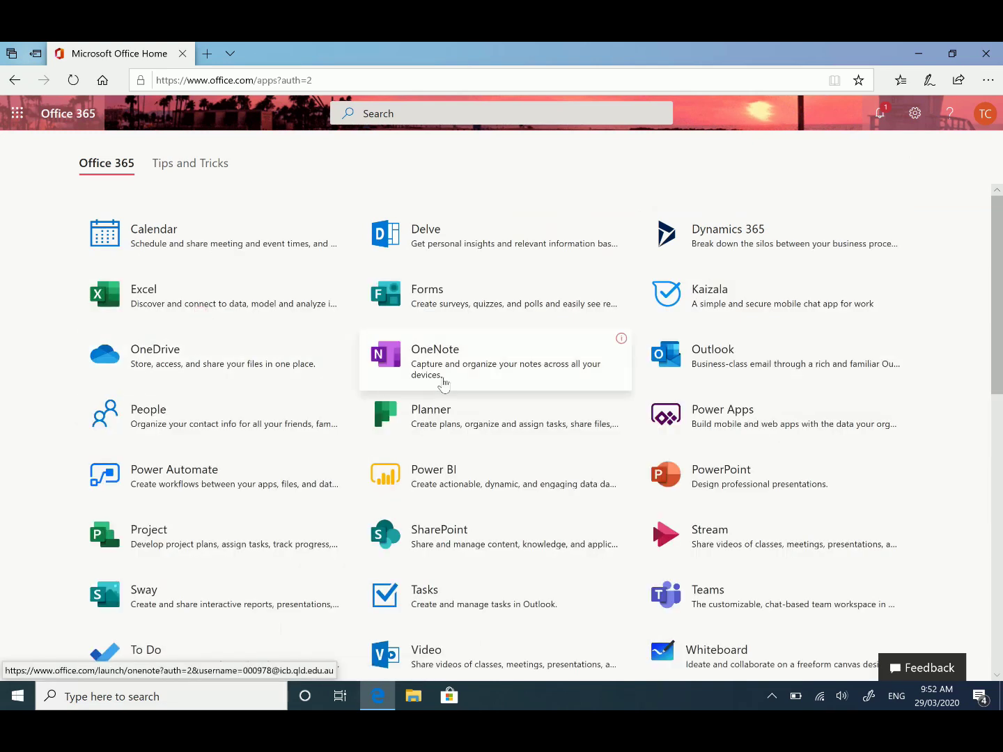
pyautogui.scroll(-3, 515, 397)
# Step: Open Teams from the app list, then download and run the Teams desktop installer
pyautogui.click(731, 463)
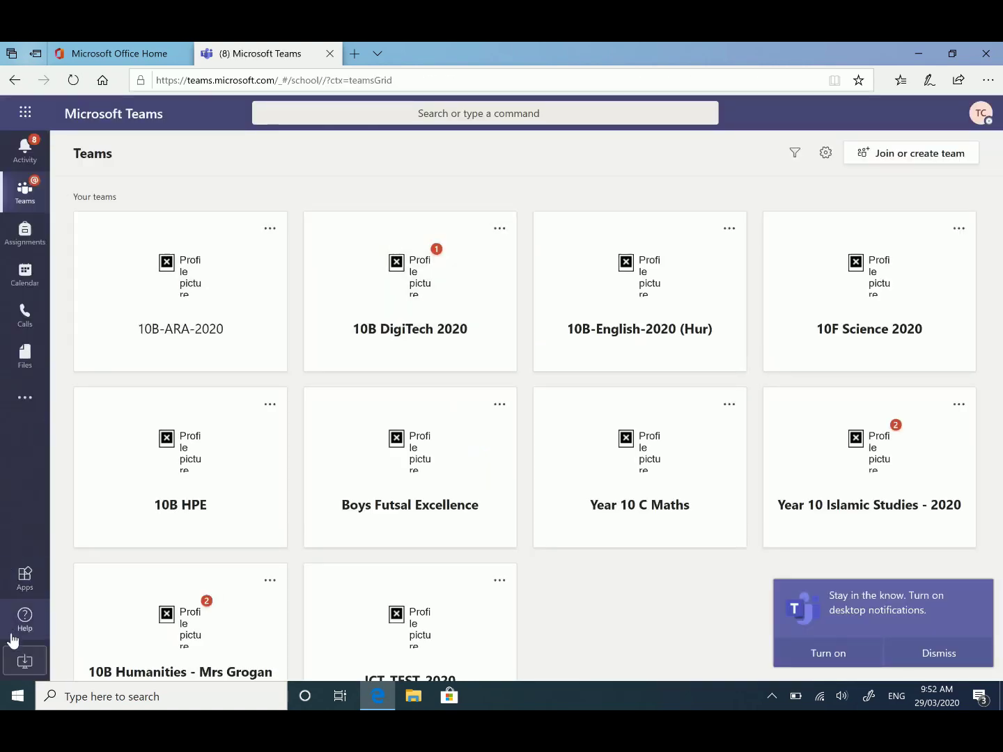
pyautogui.click(33, 669)
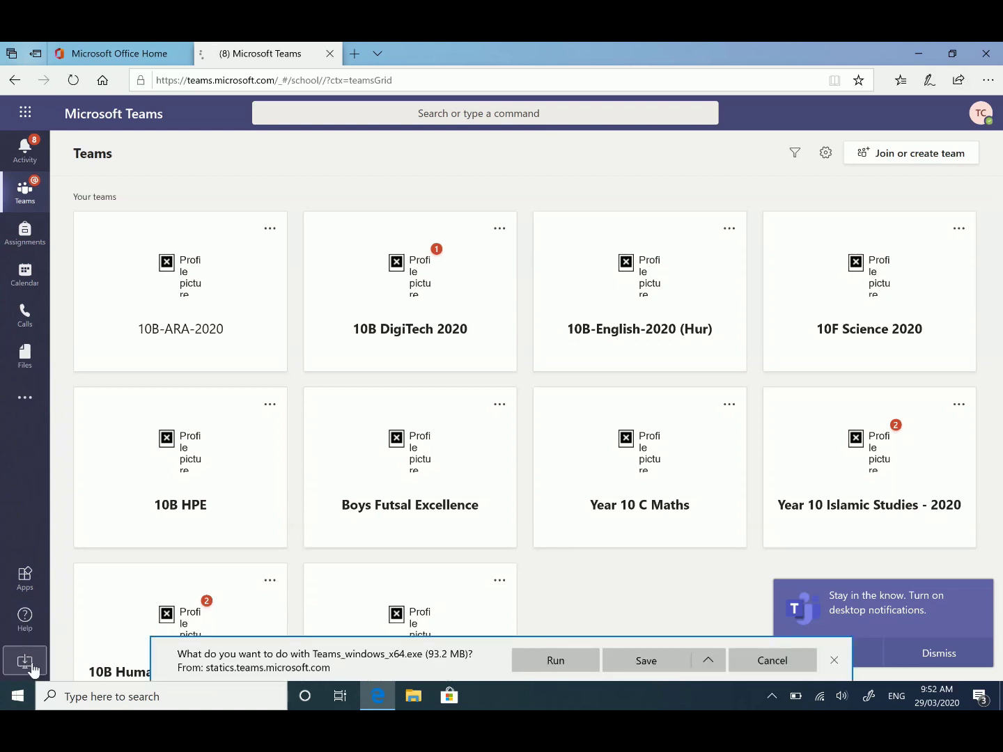
pyautogui.click(564, 668)
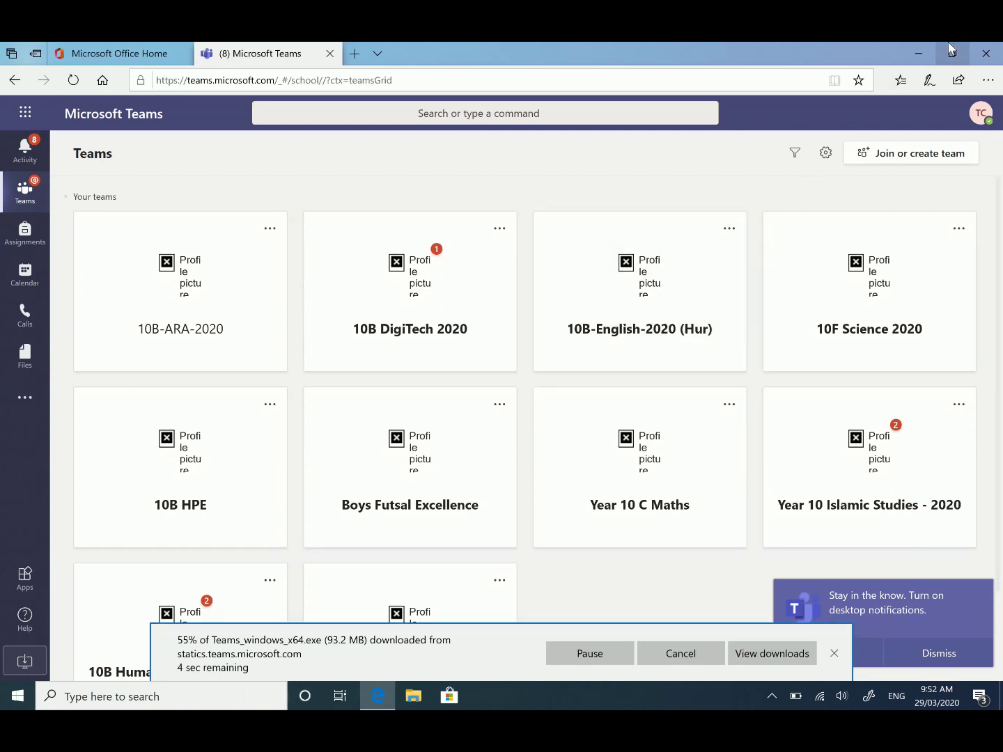
# Step: Minimize and restore the Teams browser window to check on the installer
pyautogui.click(917, 56)
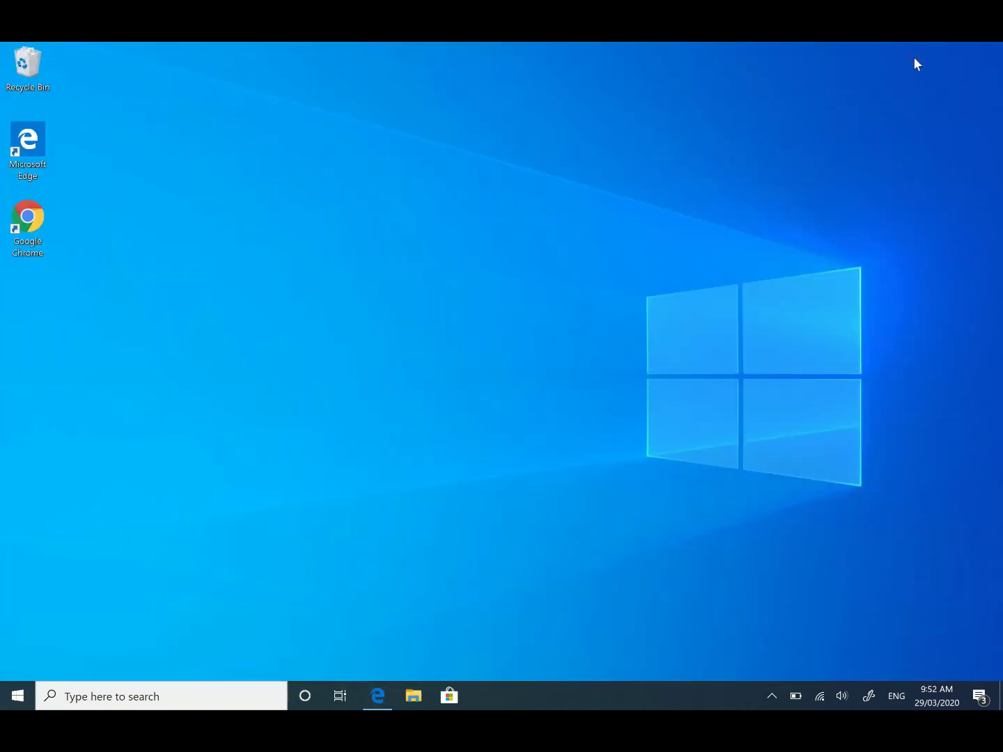
pyautogui.click(380, 698)
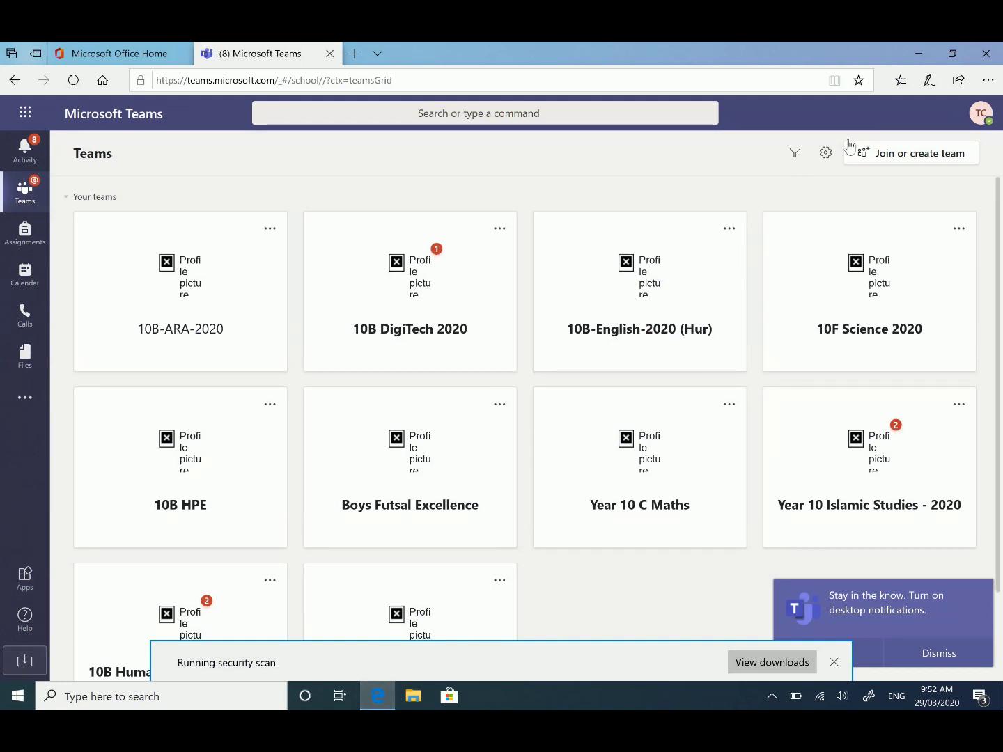
pyautogui.click(916, 53)
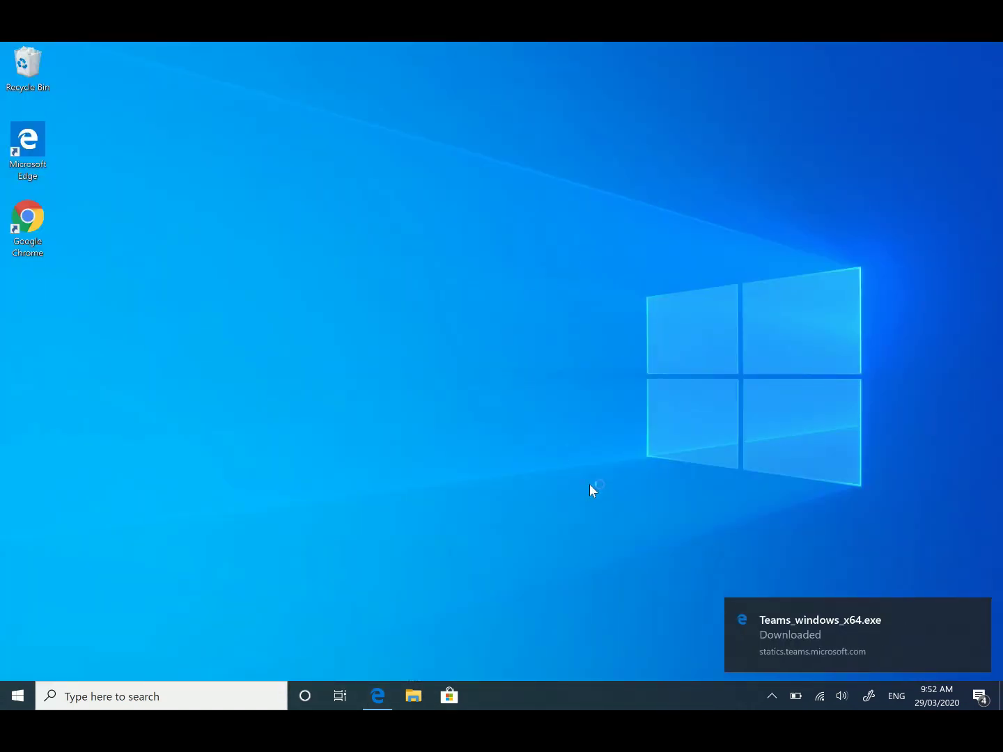
pyautogui.click(779, 619)
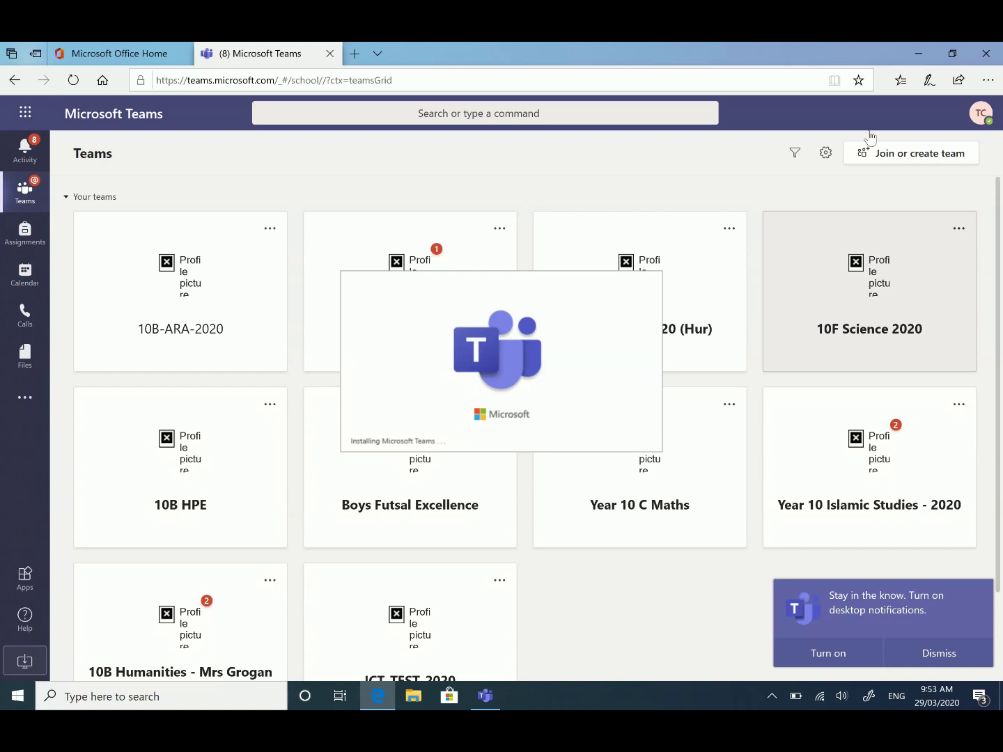
# Step: Enter the school account e-mail address on the Teams sign-in screen
pyautogui.click(918, 53)
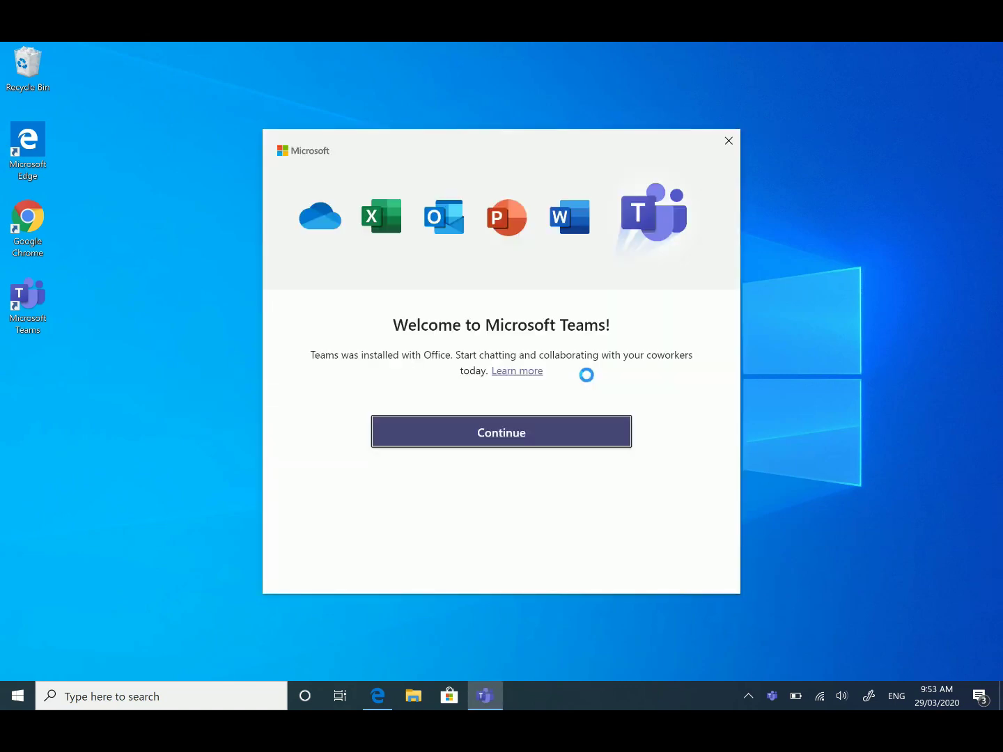
pyautogui.click(492, 439)
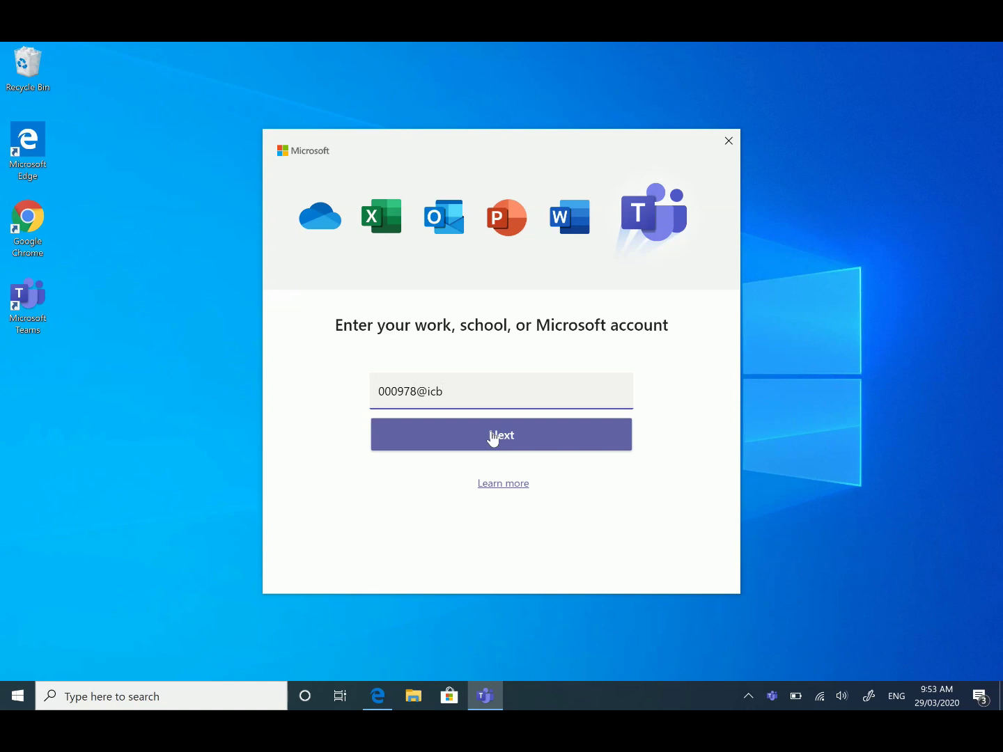
pyautogui.click(493, 437)
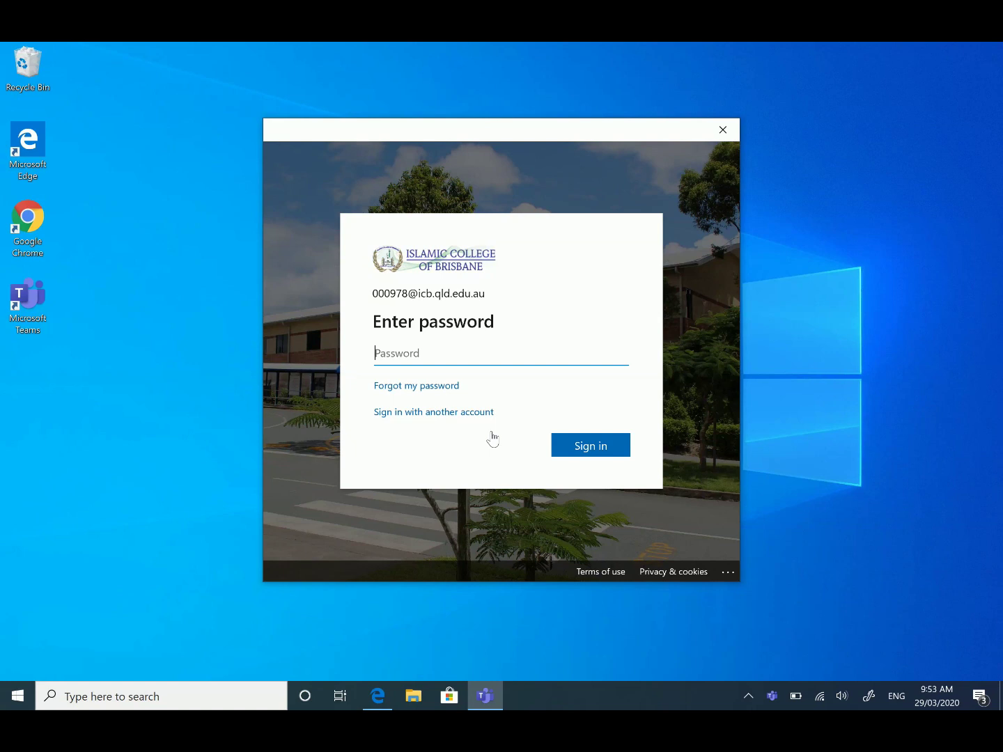
# Step: Enter the account password, allow the account everywhere, and finish device registration
pyautogui.write('••••••••••')
pyautogui.press('Return')
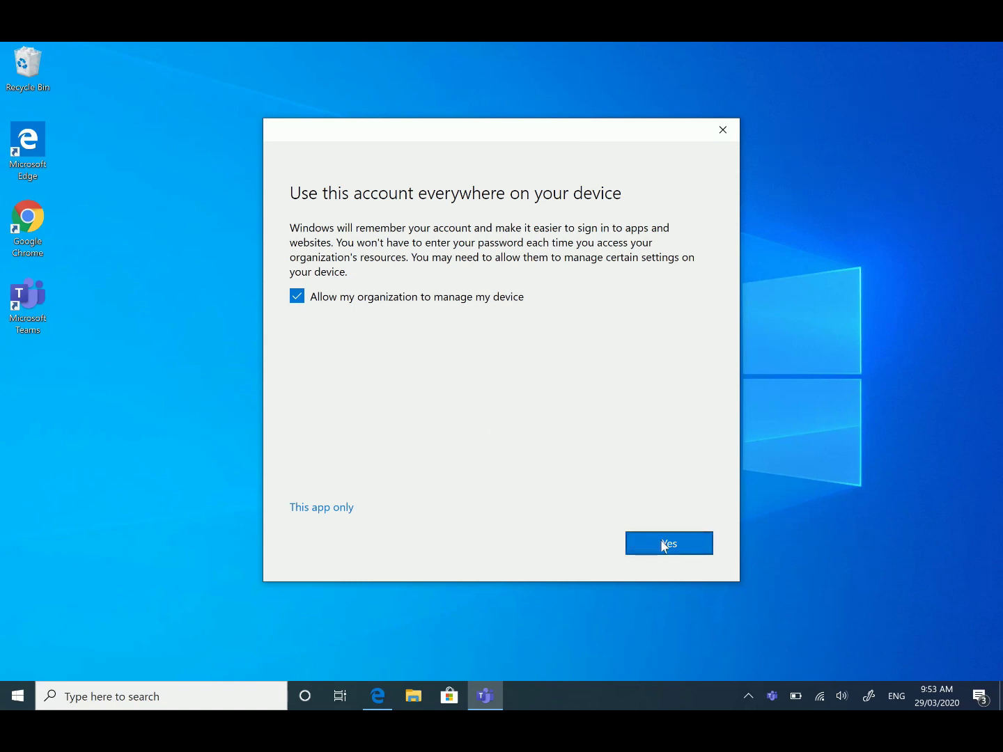
pyautogui.click(663, 547)
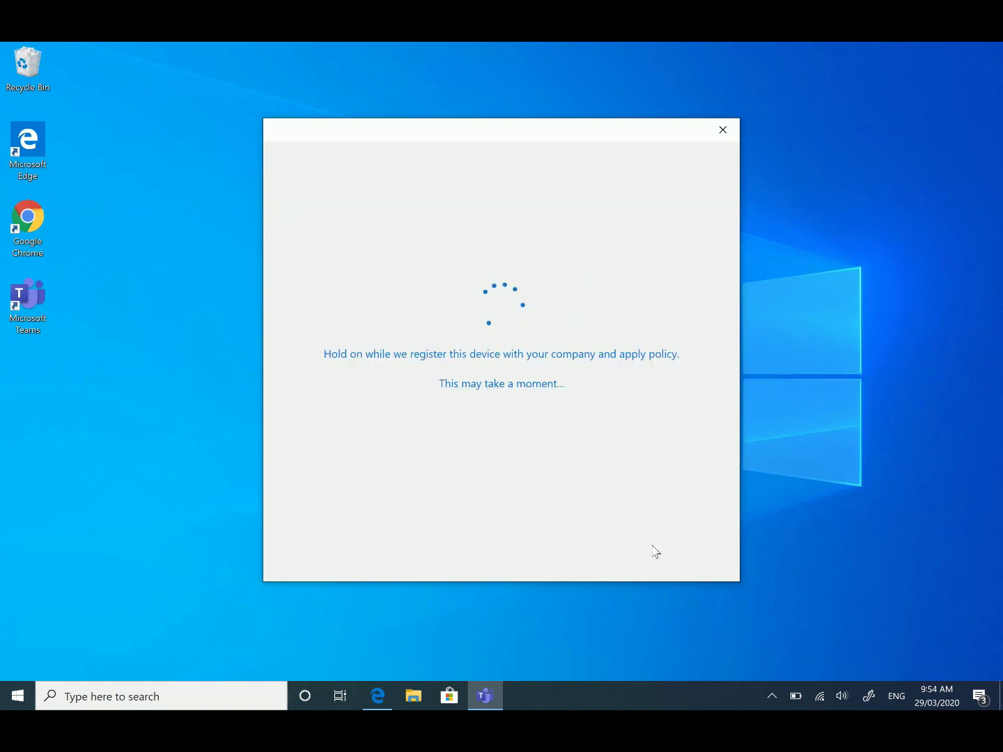
pyautogui.click(672, 546)
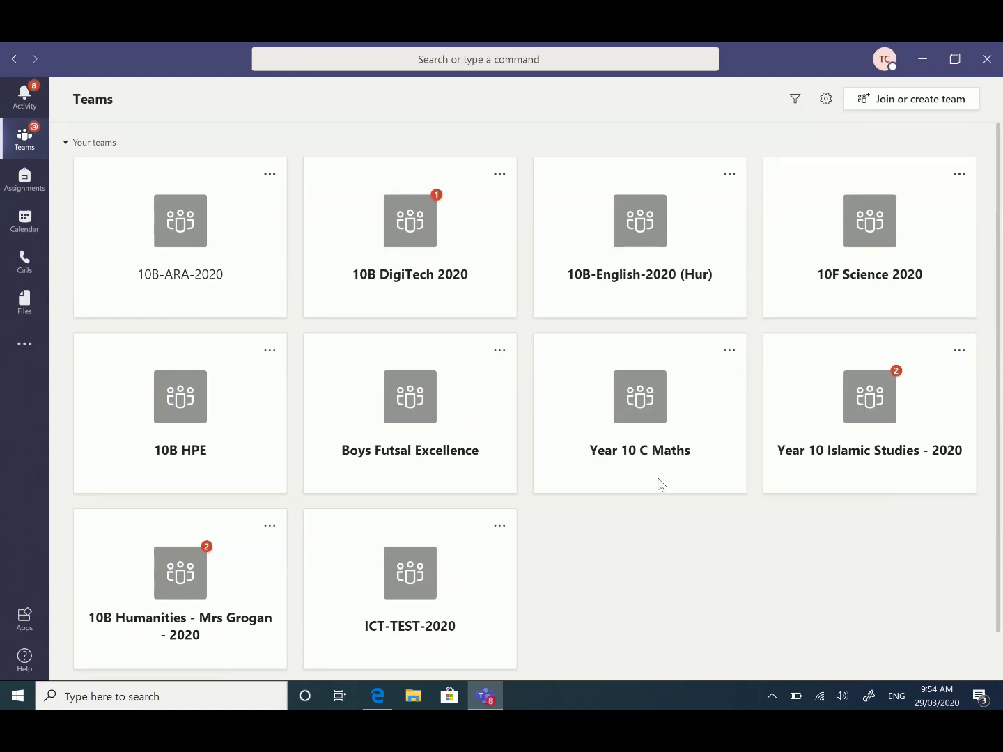
# Step: Minimize Teams and sign Microsoft Store into the school work account with its password
pyautogui.click(924, 61)
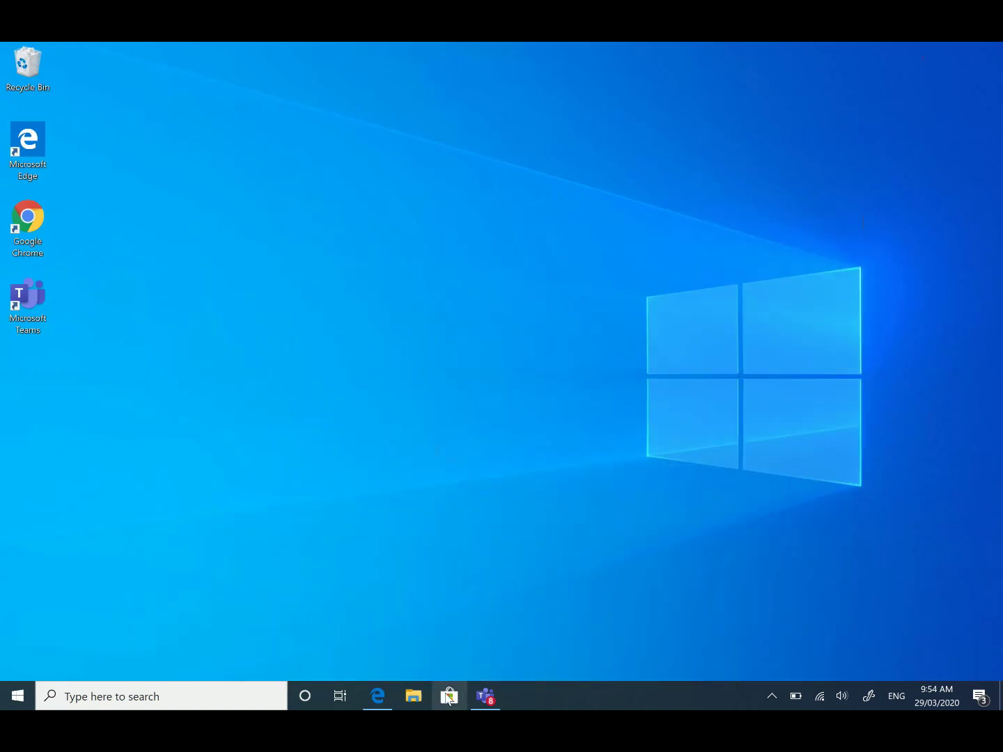
pyautogui.click(449, 696)
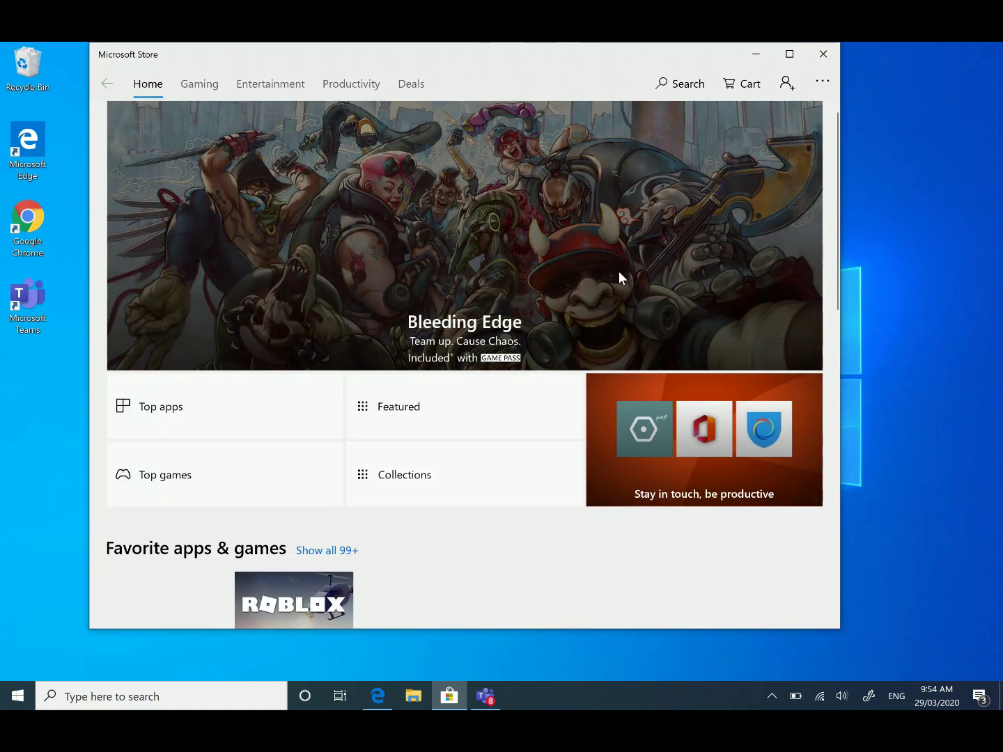
pyautogui.click(786, 85)
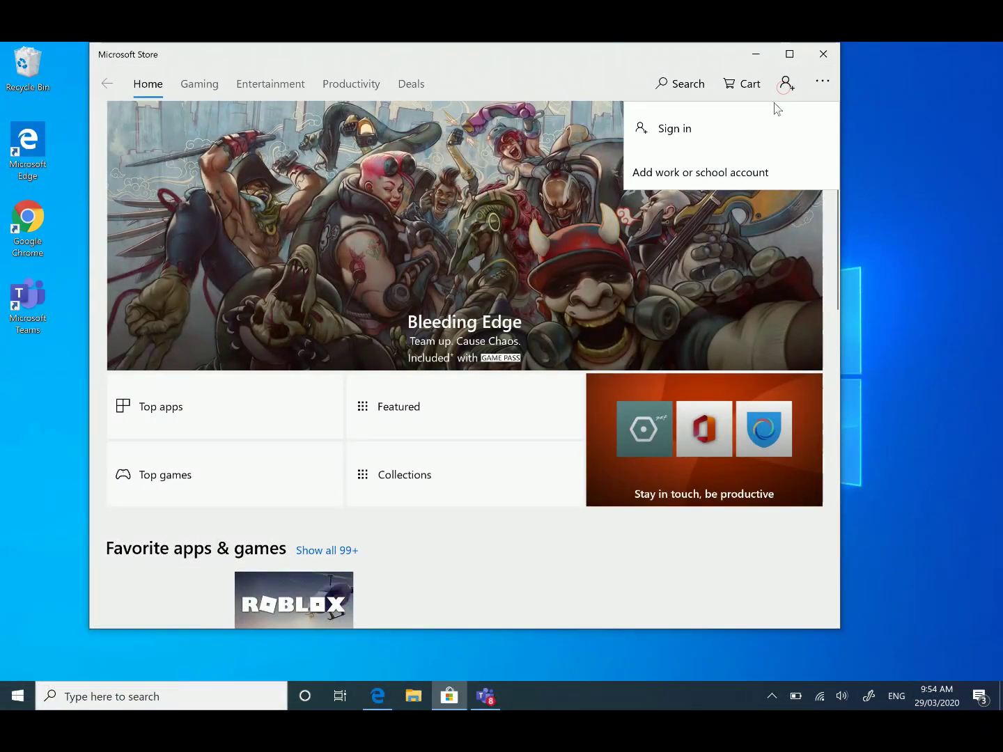
pyautogui.click(726, 179)
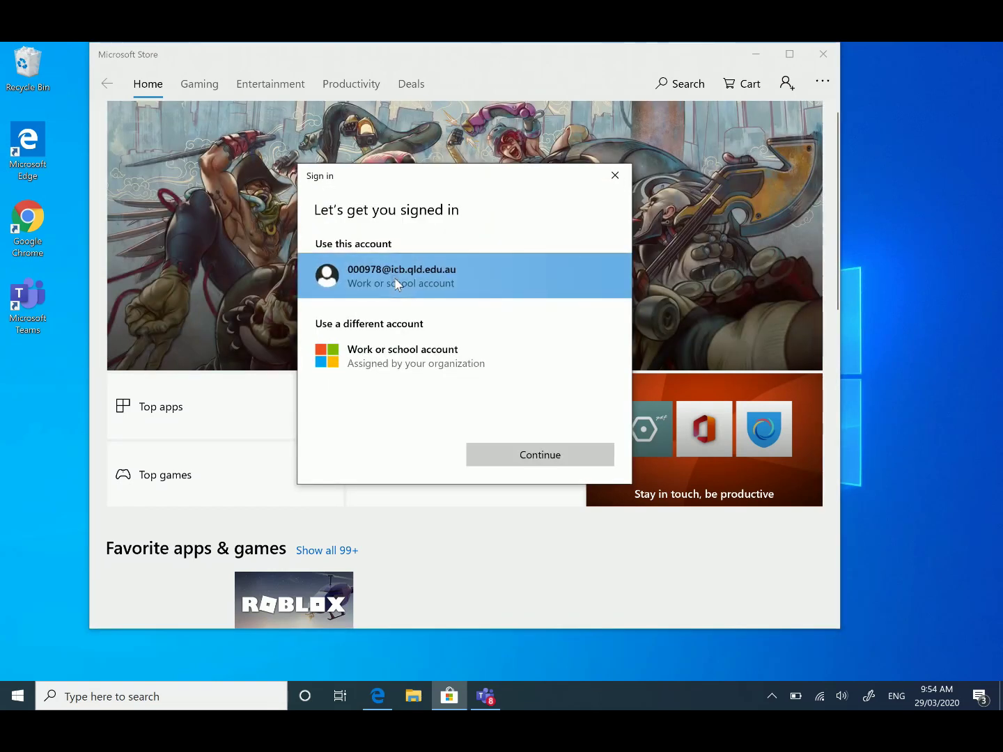
pyautogui.click(526, 459)
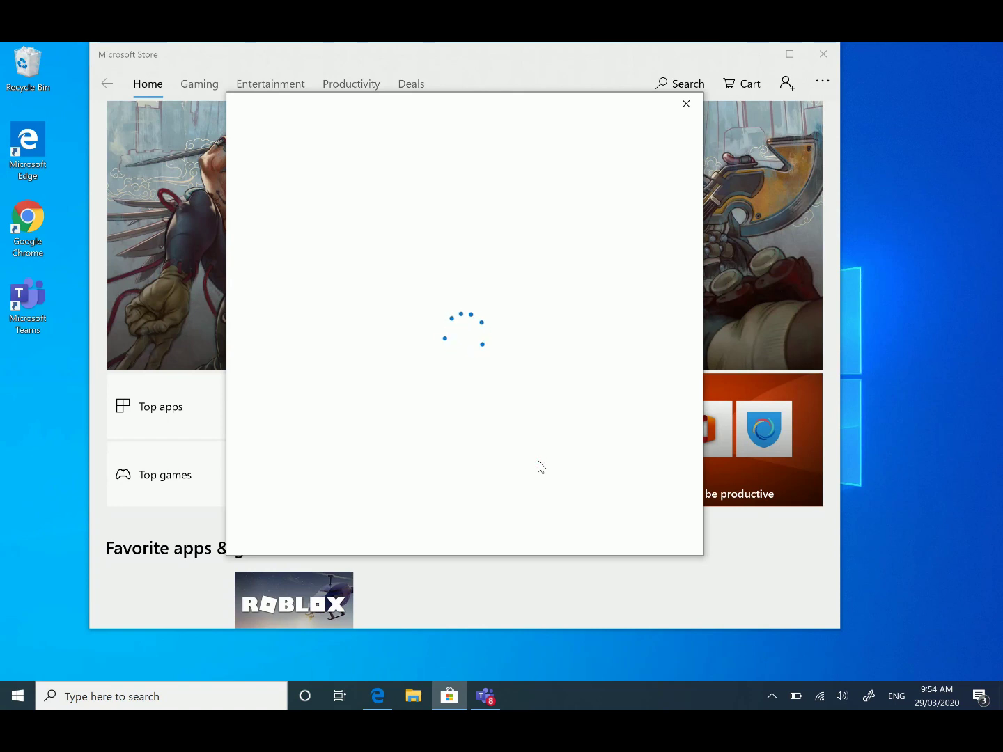
pyautogui.write('*******')
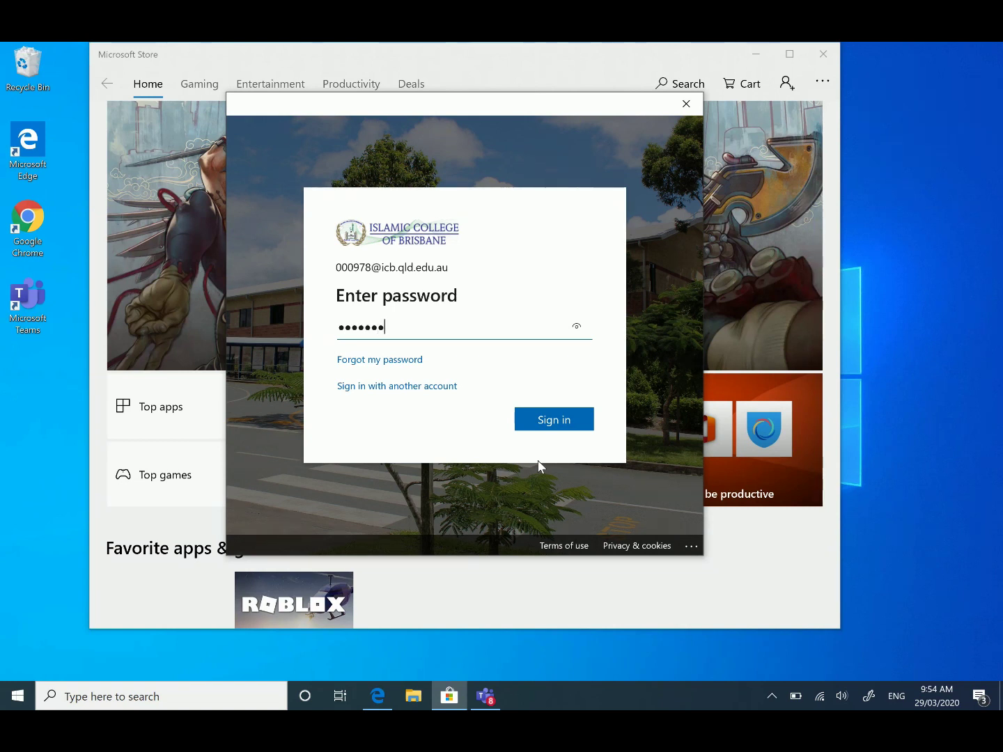
pyautogui.press('Return')
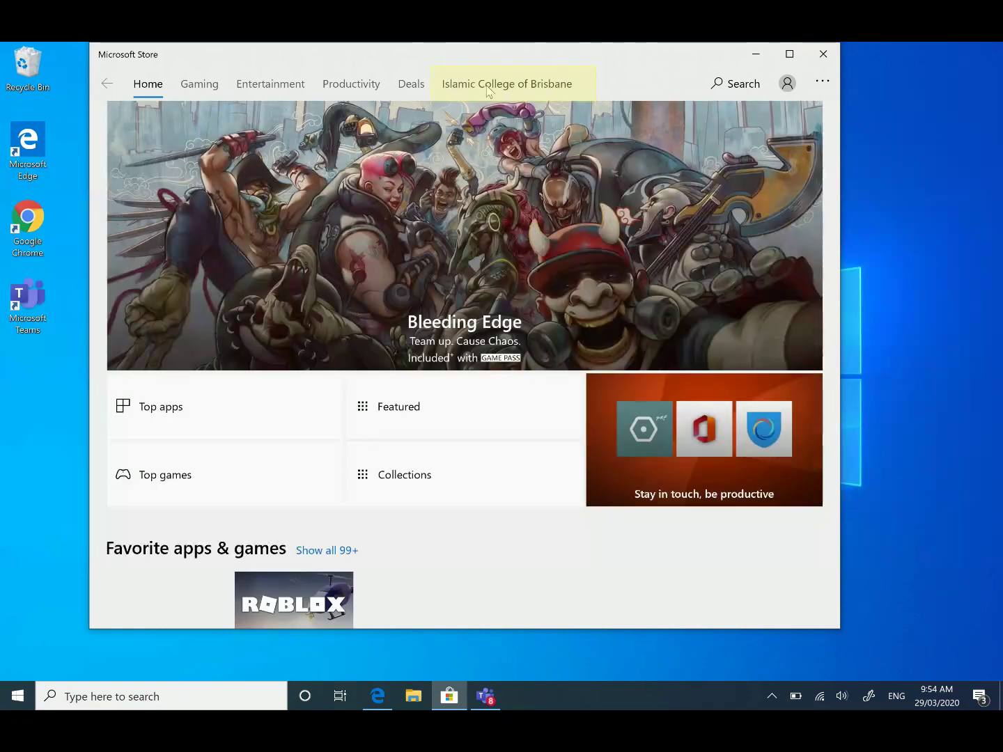
# Step: In the Islamic College of Brisbane collection, show all 34 apps and launch Microsoft Whiteboard
pyautogui.click(507, 89)
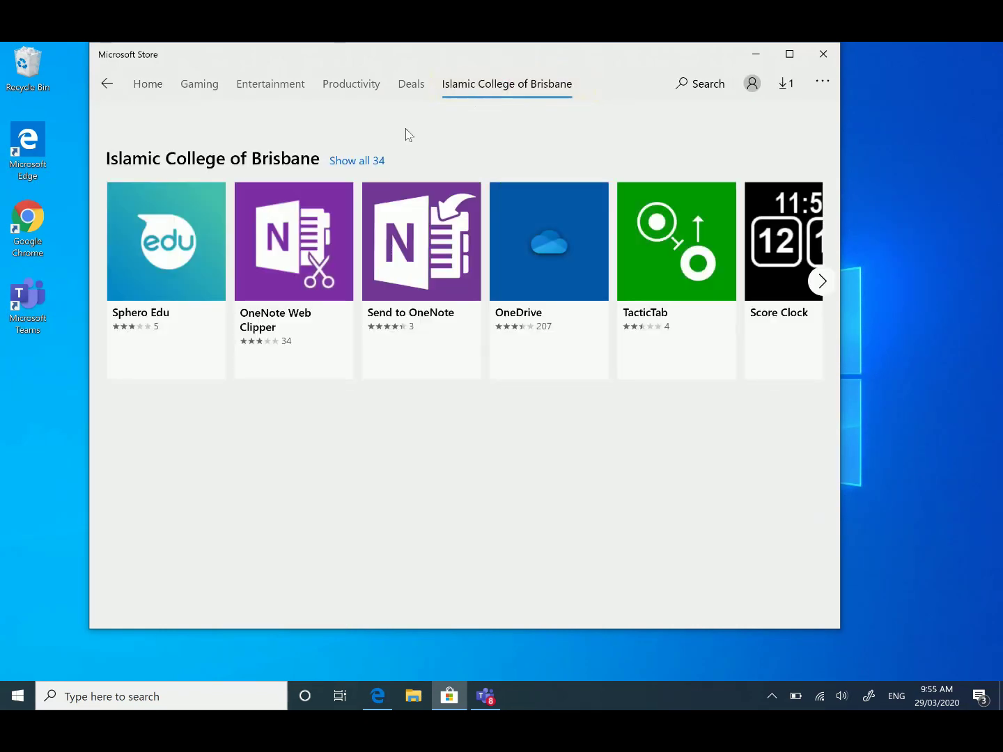
pyautogui.click(355, 164)
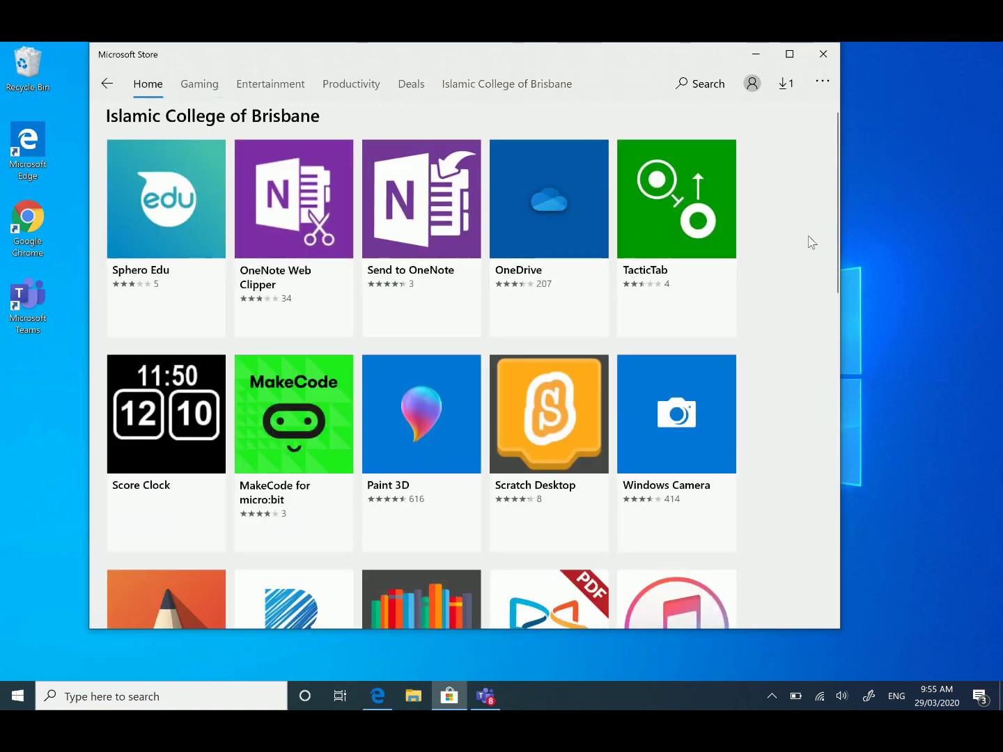
pyautogui.moveTo(831, 216); pyautogui.dragTo(833, 388)
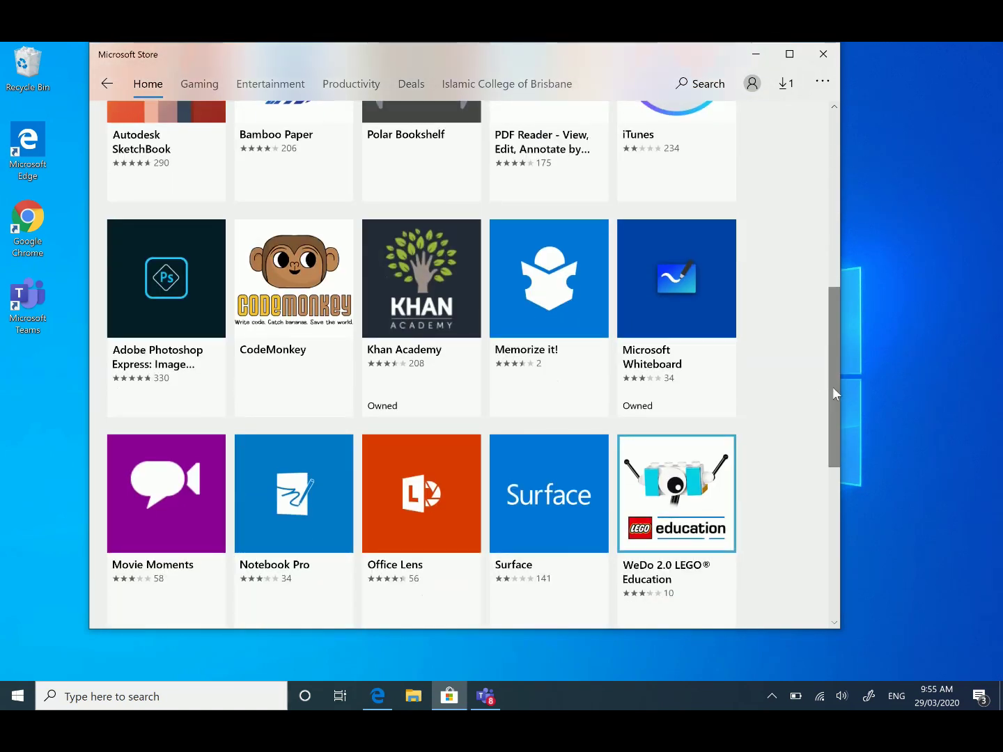
pyautogui.click(667, 301)
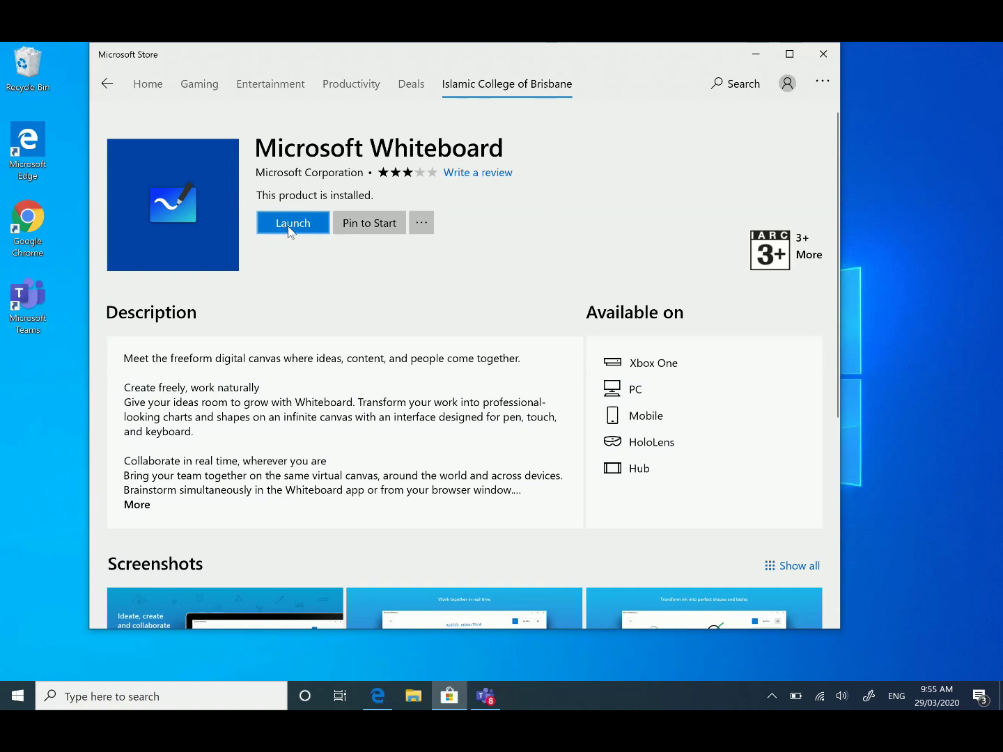
pyautogui.click(291, 229)
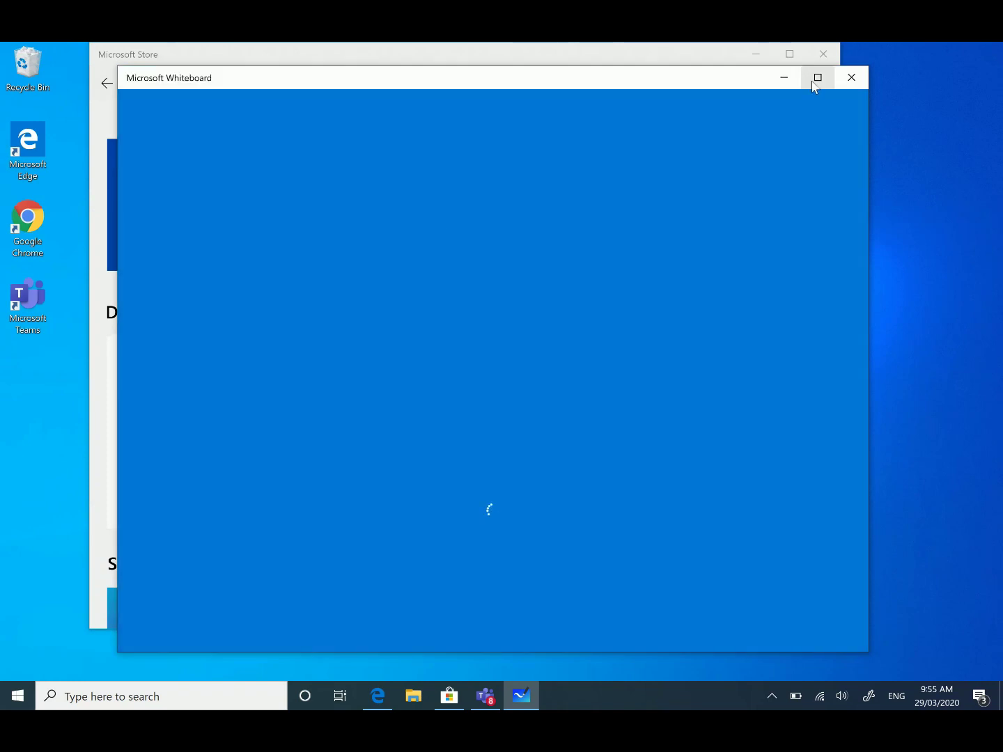
# Step: Maximize the Whiteboard window, choose Get started, and accept the privacy notice with Next
pyautogui.click(818, 78)
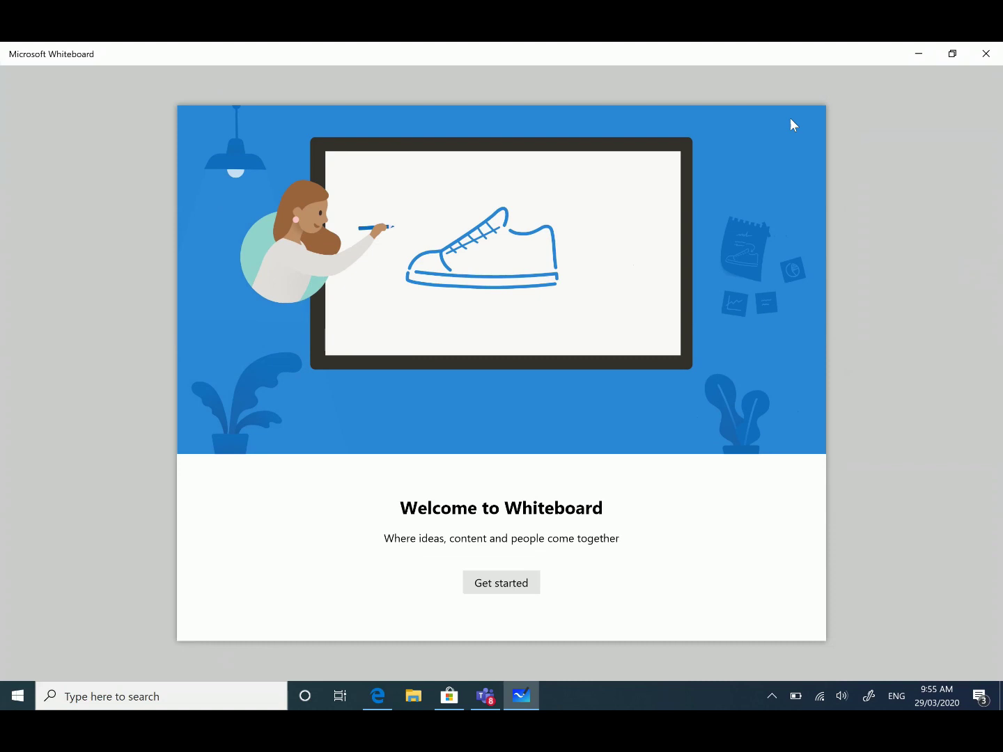
pyautogui.click(493, 585)
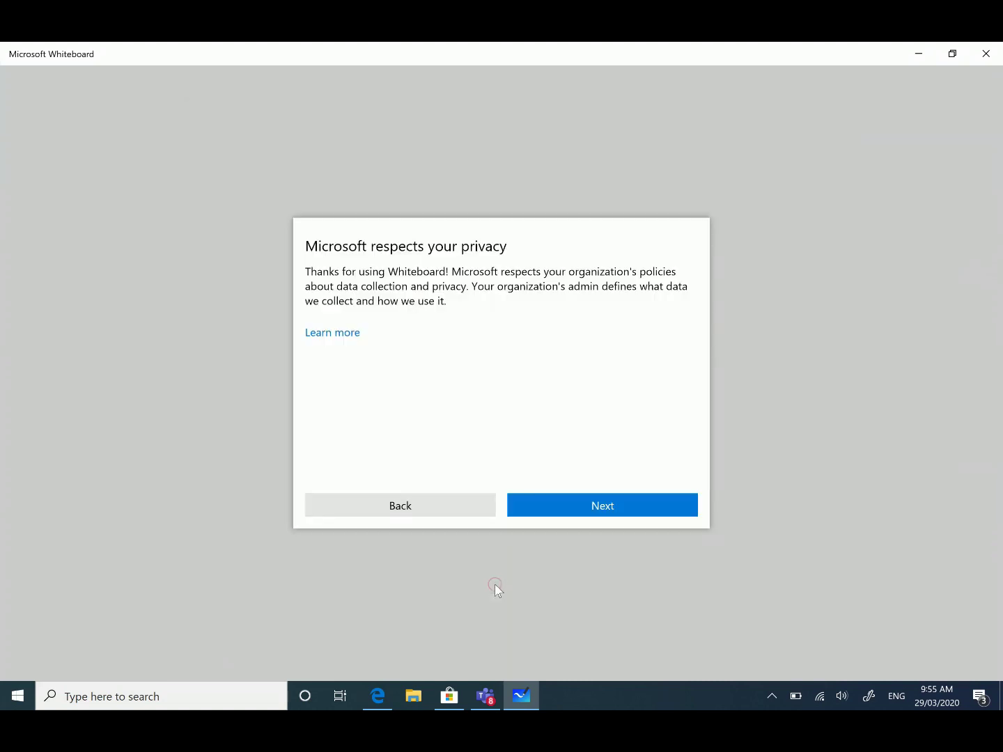
pyautogui.click(619, 513)
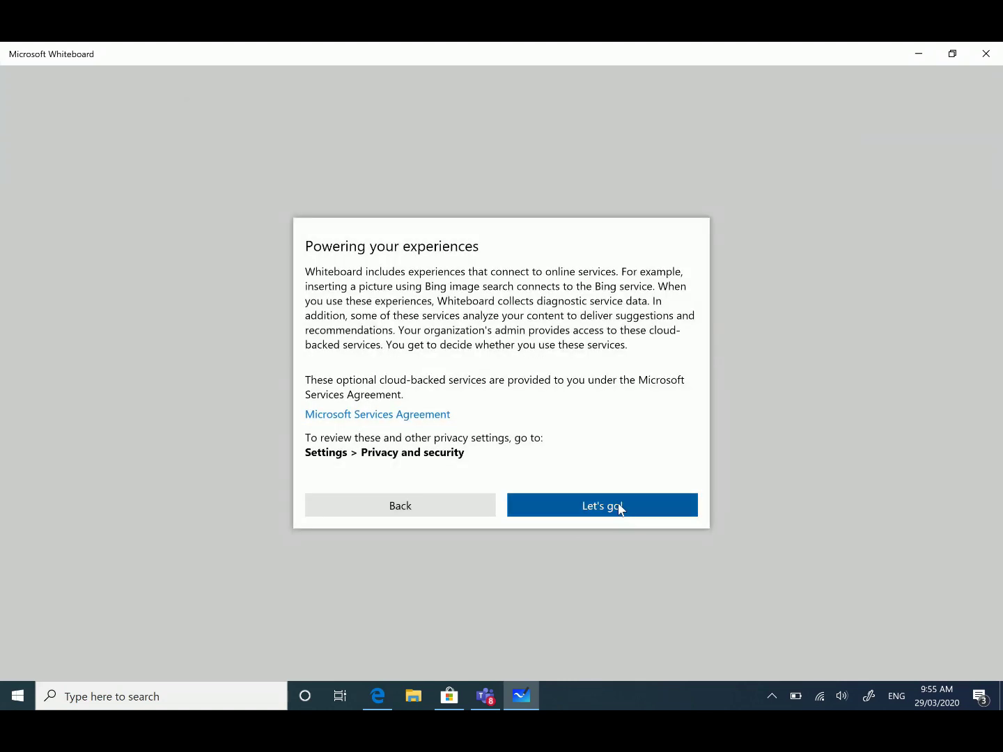